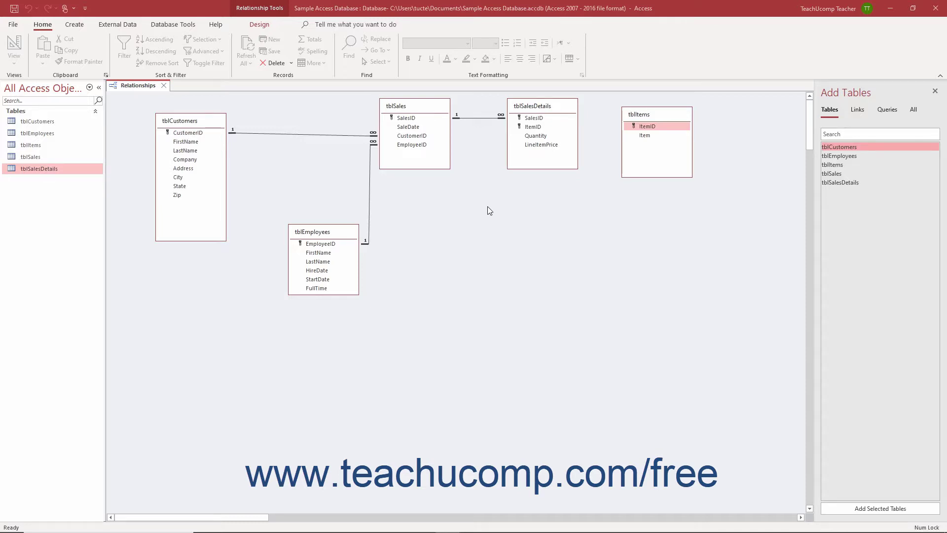
# Open tblSalesDetails in Design View and drop down the Data Type list for ItemID.
pyautogui.click(73, 174)
pyautogui.rightClick(73, 173)
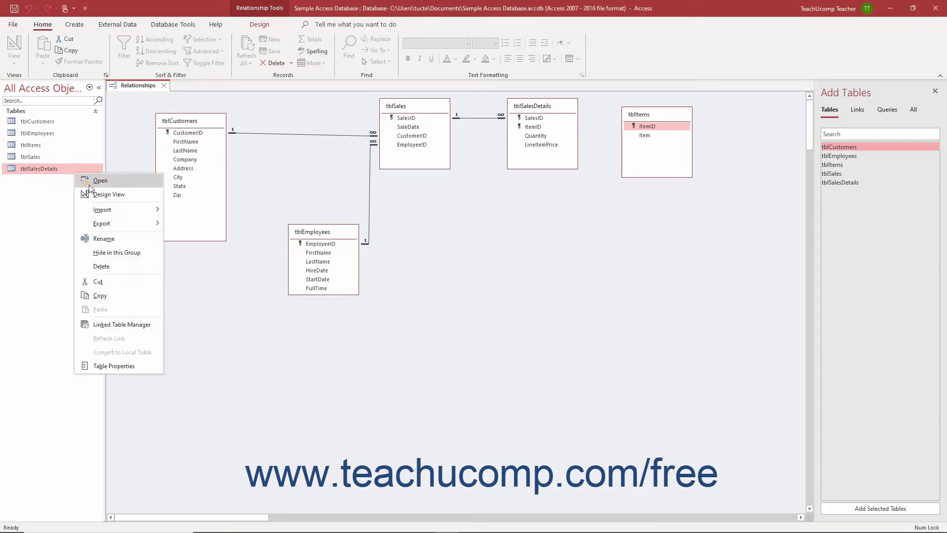
pyautogui.click(95, 196)
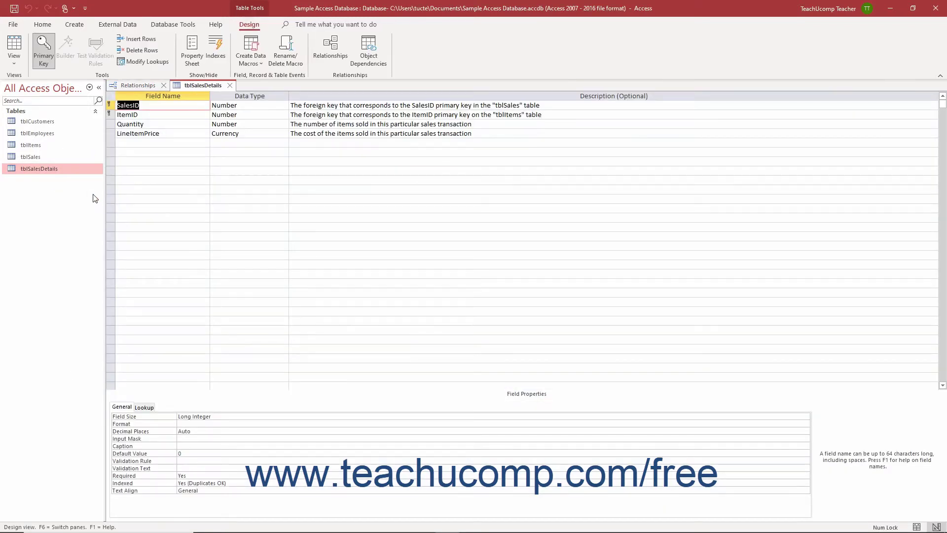
pyautogui.click(264, 114)
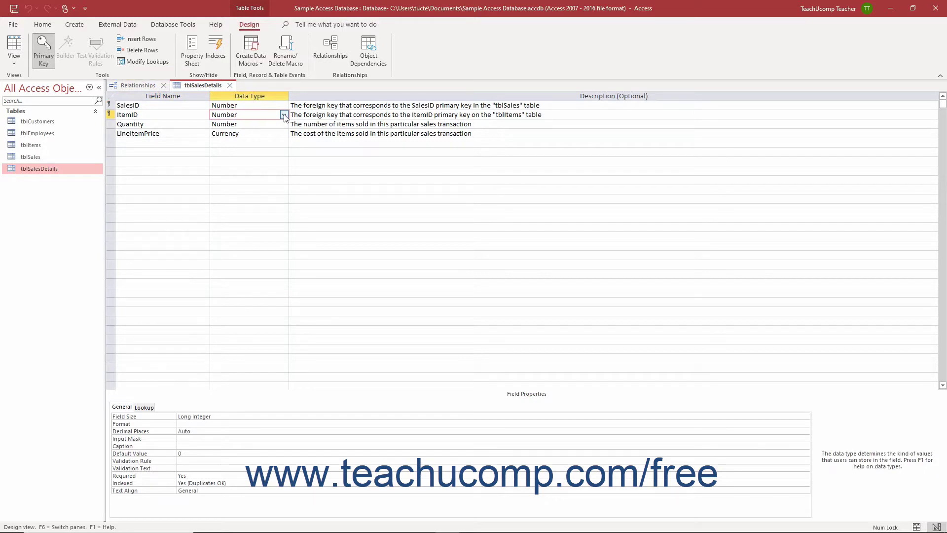
pyautogui.click(284, 115)
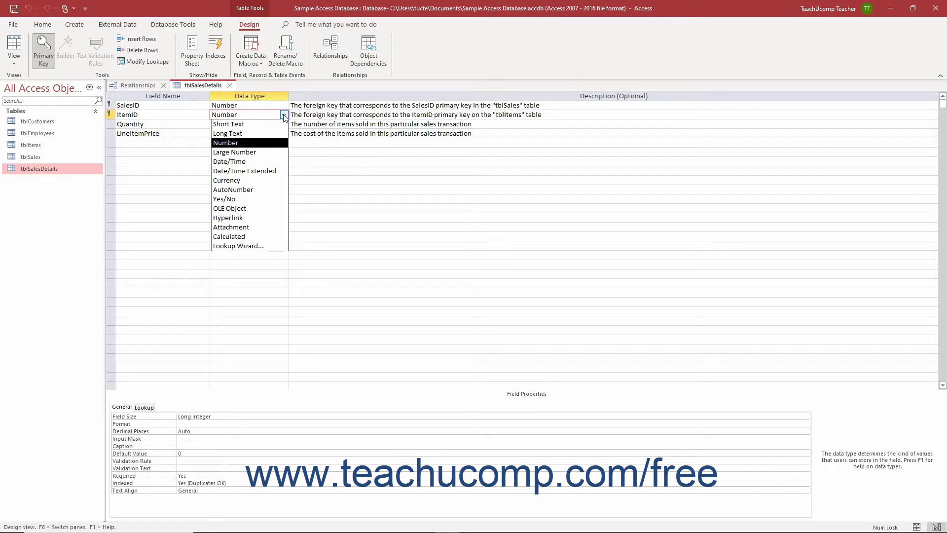
# Start the Lookup Wizard for ItemID, try the 'type in values' option, then return to page one.
pyautogui.click(269, 246)
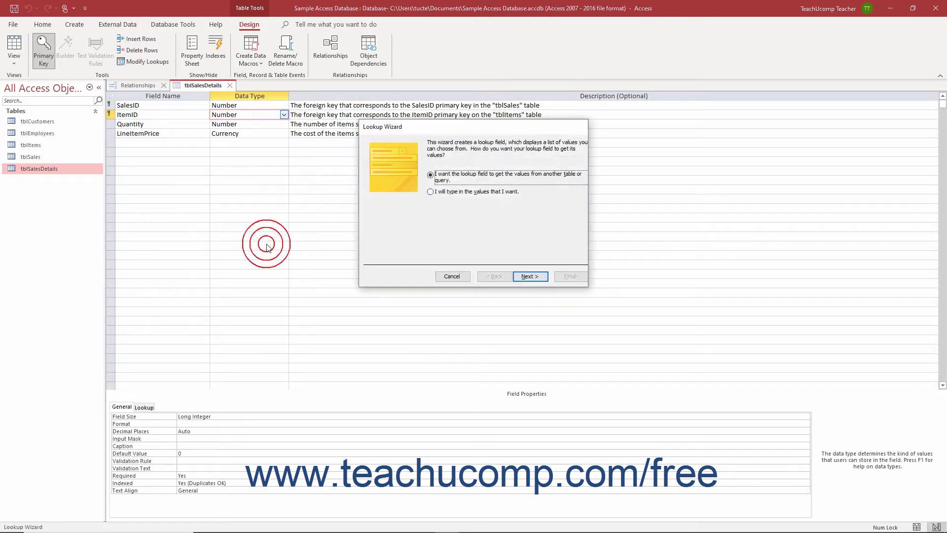
pyautogui.click(455, 202)
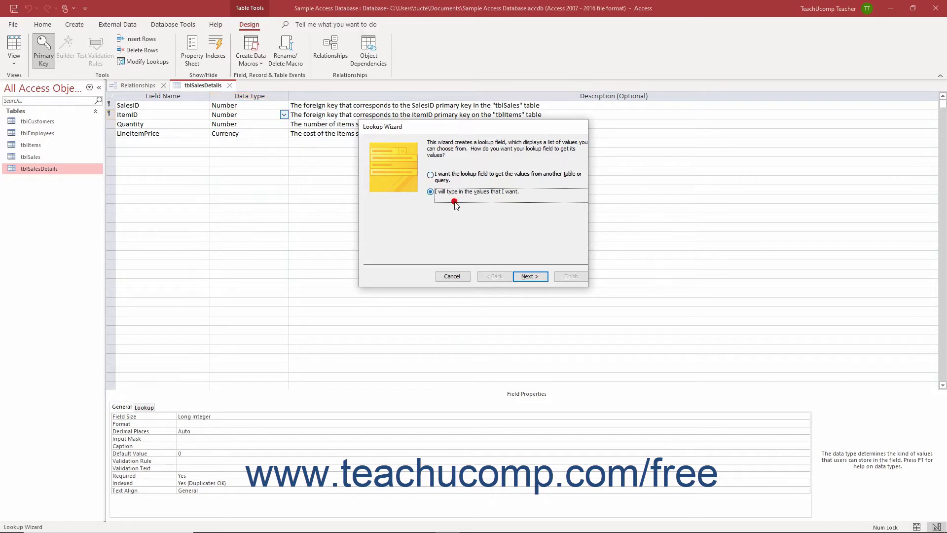
pyautogui.click(527, 278)
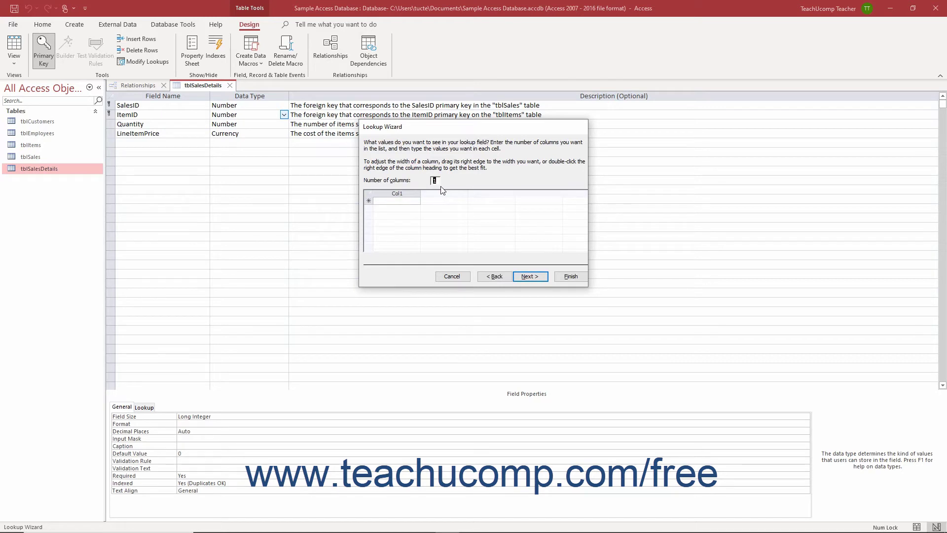
pyautogui.click(403, 201)
pyautogui.click(494, 276)
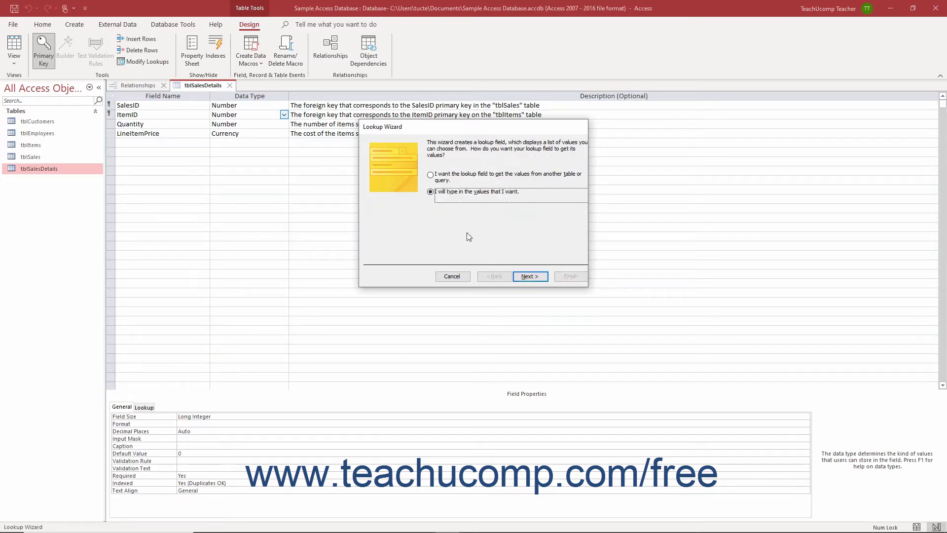
# Source the ItemID lookup from tblItems, selecting its ItemID and Item fields.
pyautogui.click(436, 177)
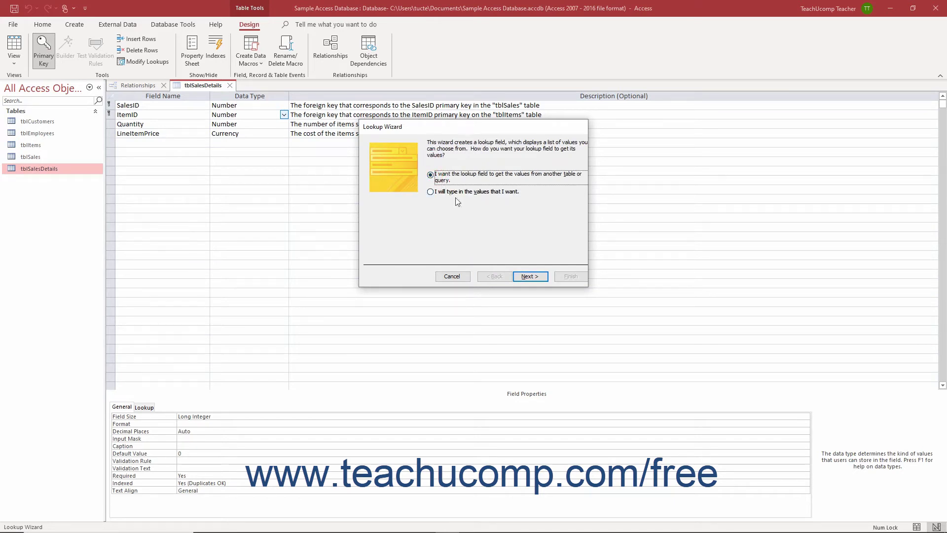
pyautogui.click(521, 278)
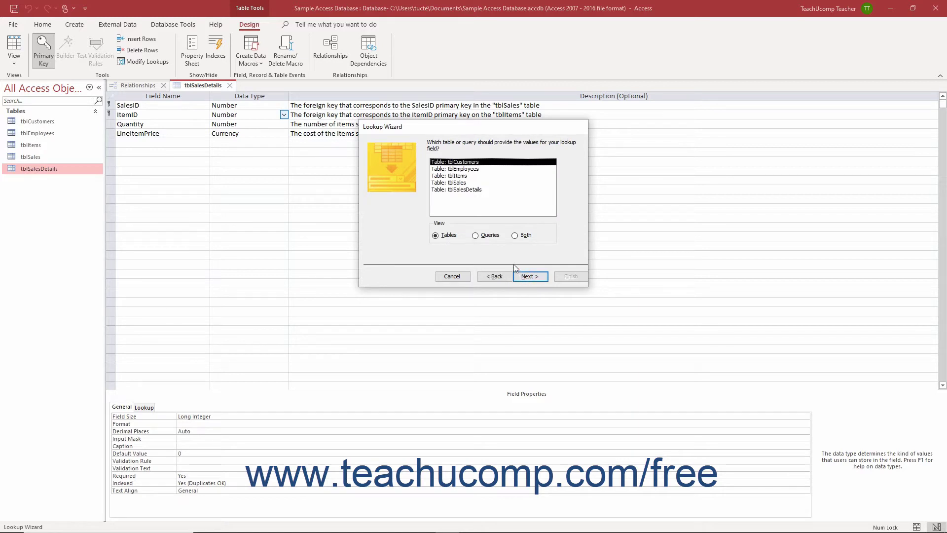
pyautogui.click(462, 177)
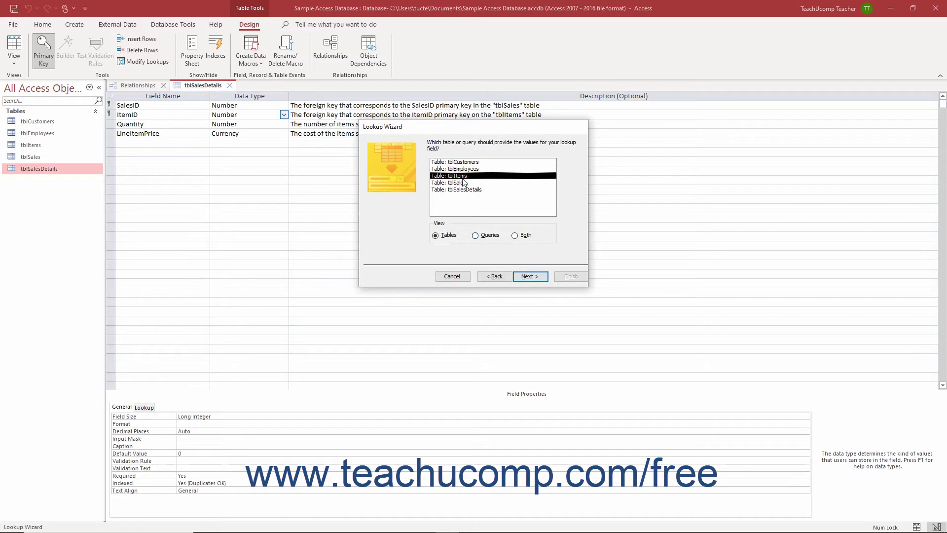
pyautogui.click(524, 279)
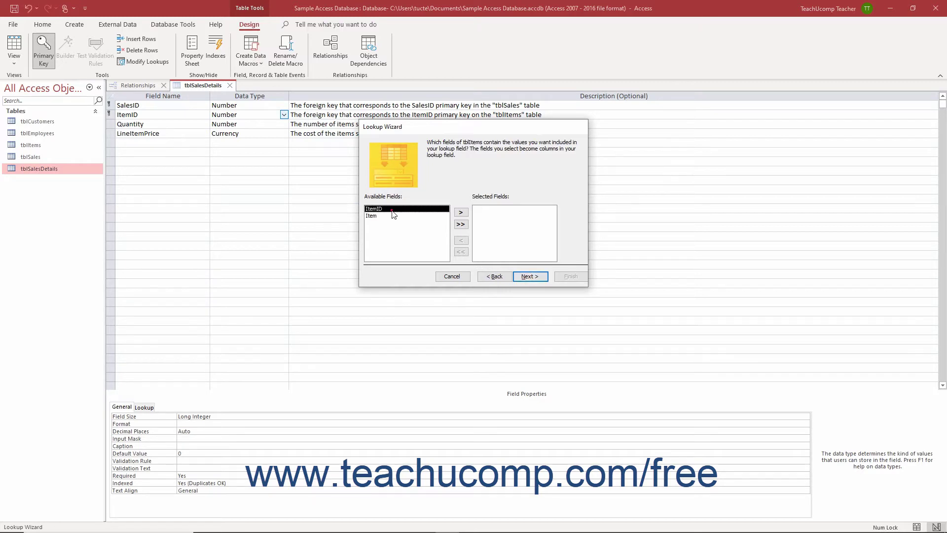
pyautogui.click(461, 213)
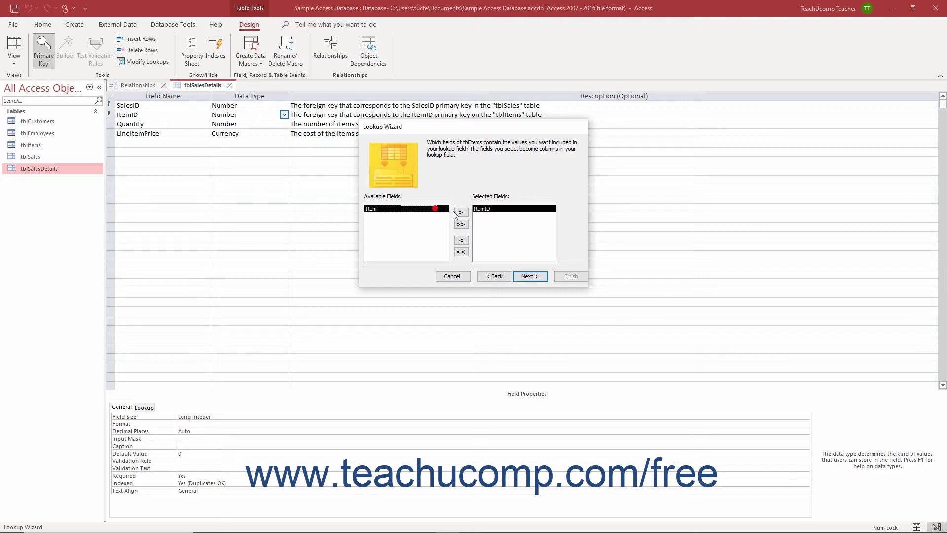
pyautogui.click(455, 212)
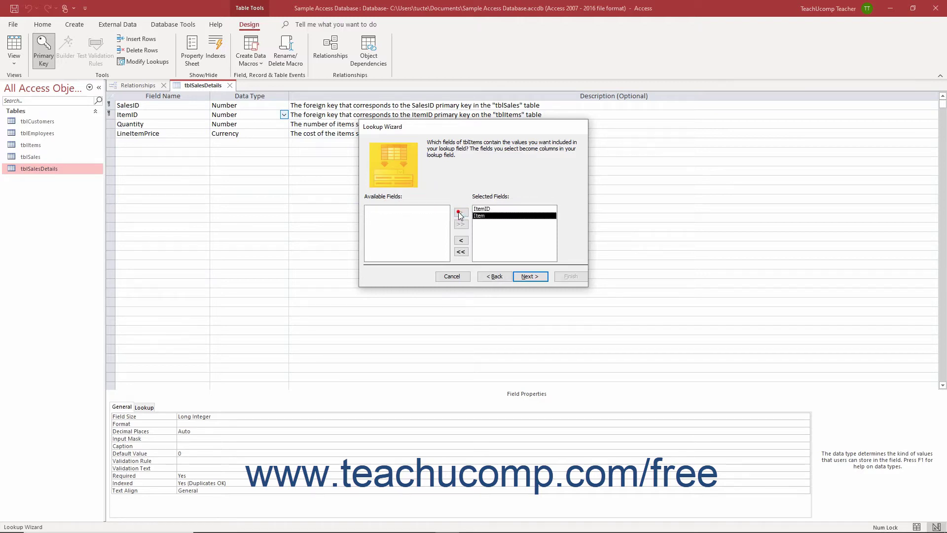
# Sort the lookup list by Item in ascending order.
pyautogui.click(539, 278)
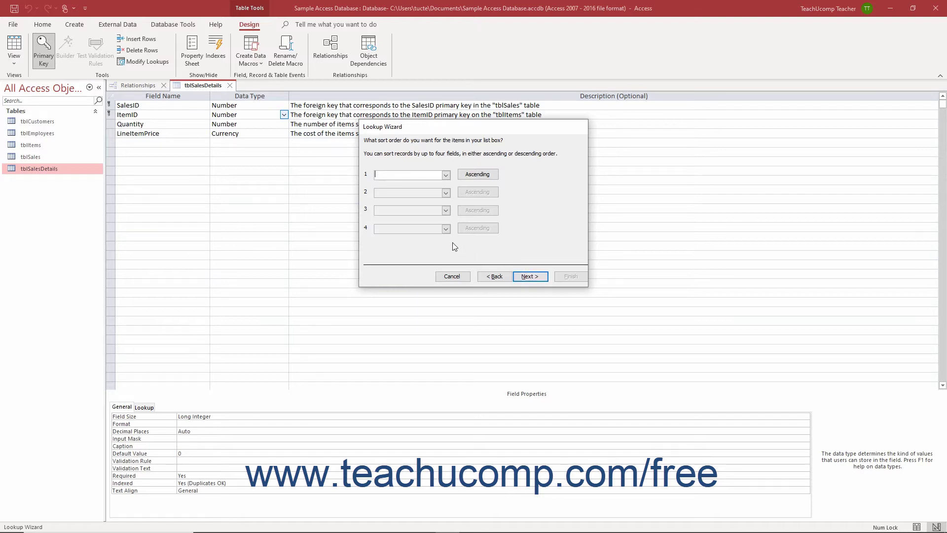
pyautogui.click(446, 175)
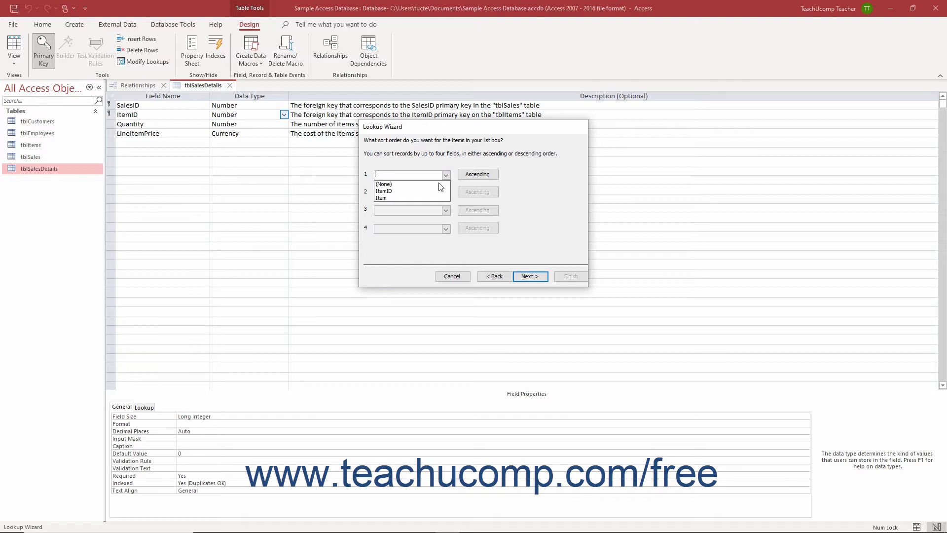
pyautogui.click(435, 195)
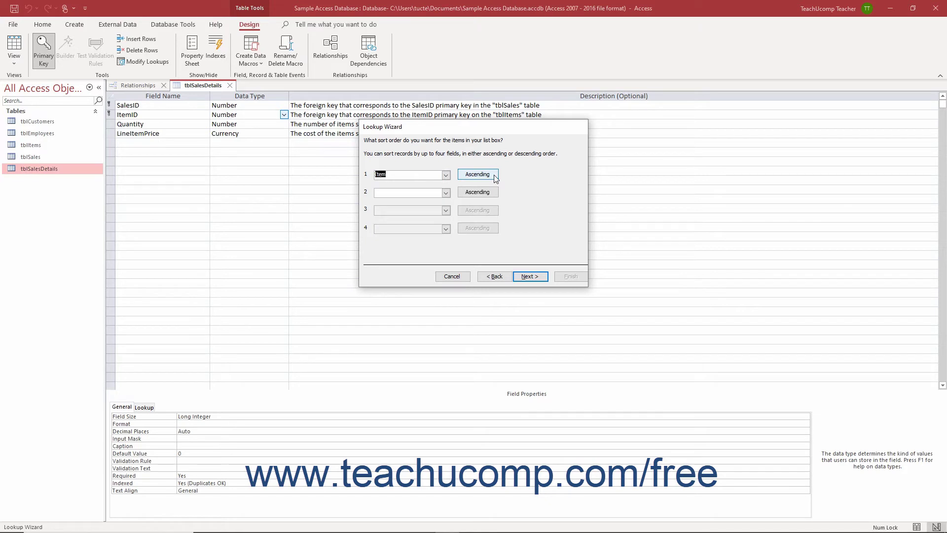
pyautogui.click(477, 174)
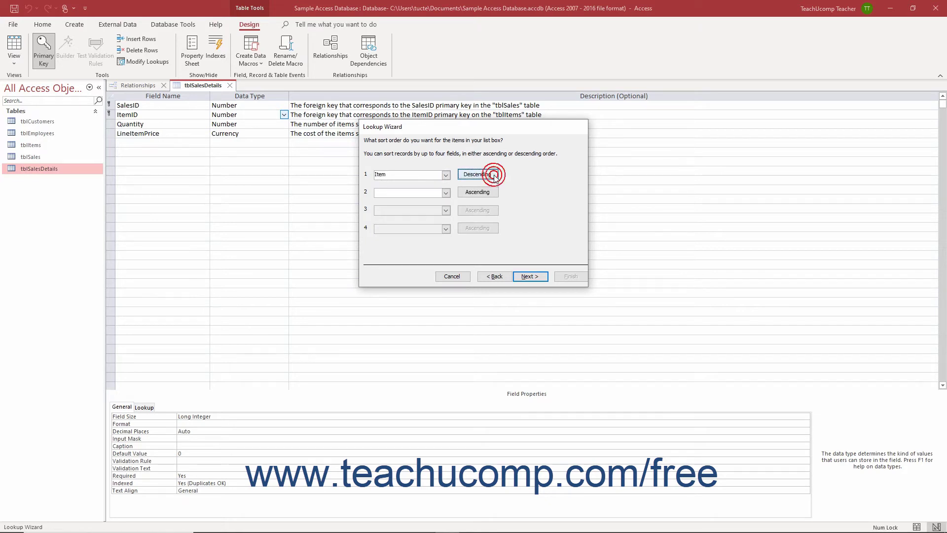
pyautogui.click(495, 178)
pyautogui.click(522, 278)
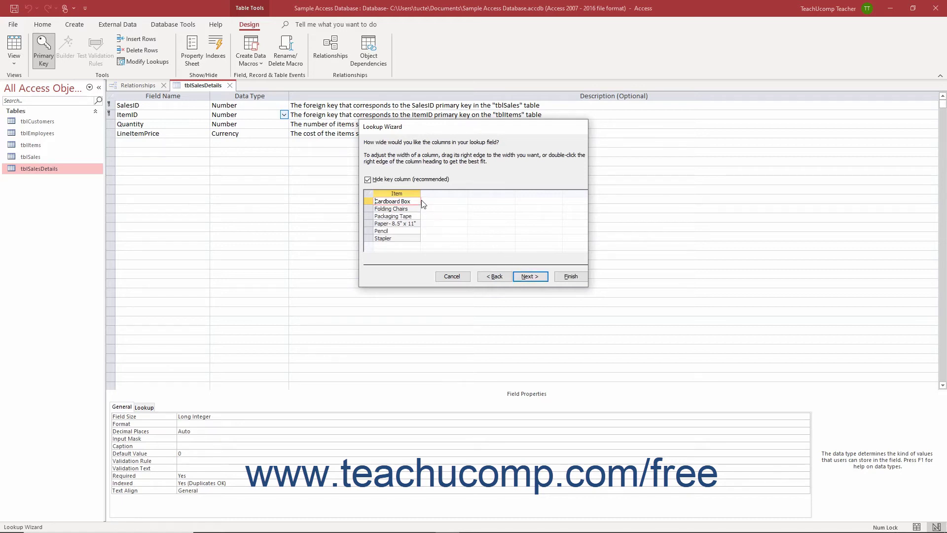
# Widen the Item column in the preview, leaving the ItemID key column hidden.
pyautogui.moveTo(421, 196); pyautogui.dragTo(454, 198)
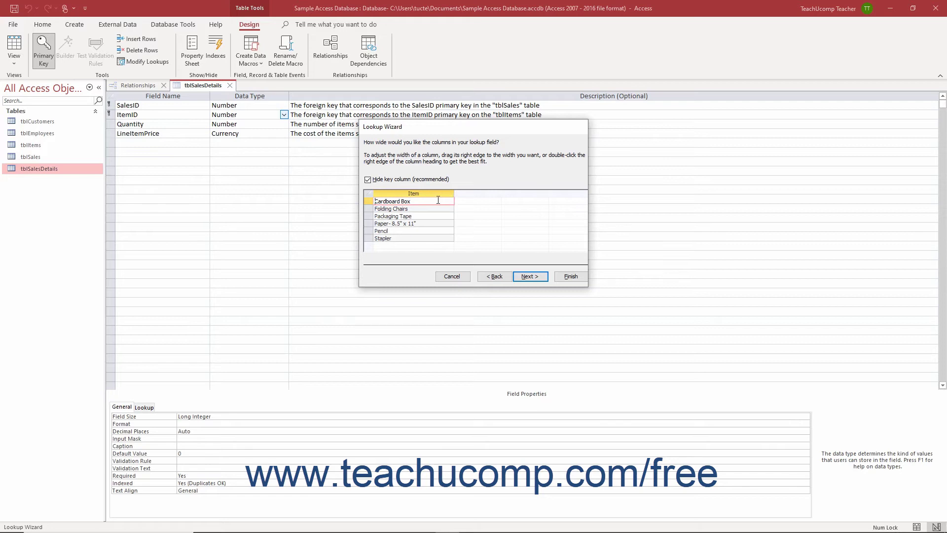
pyautogui.click(385, 181)
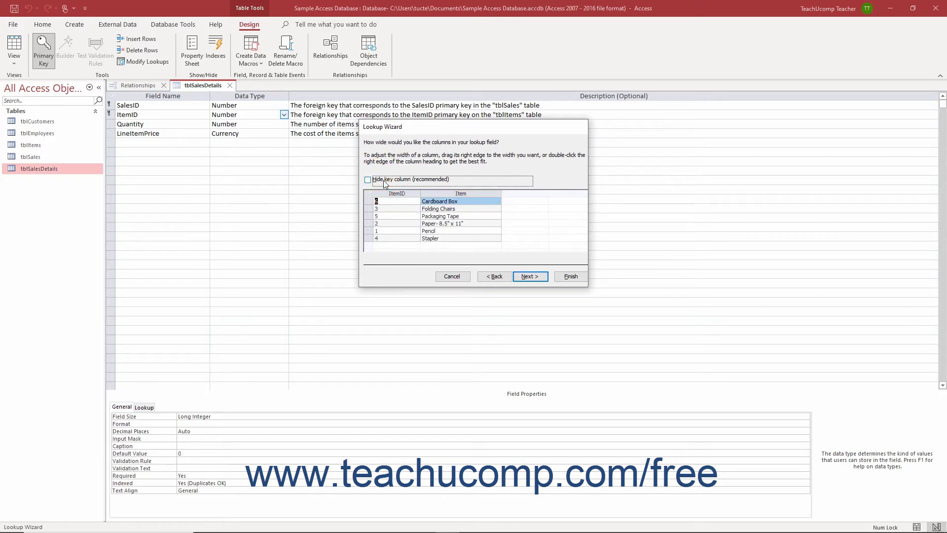
pyautogui.click(385, 181)
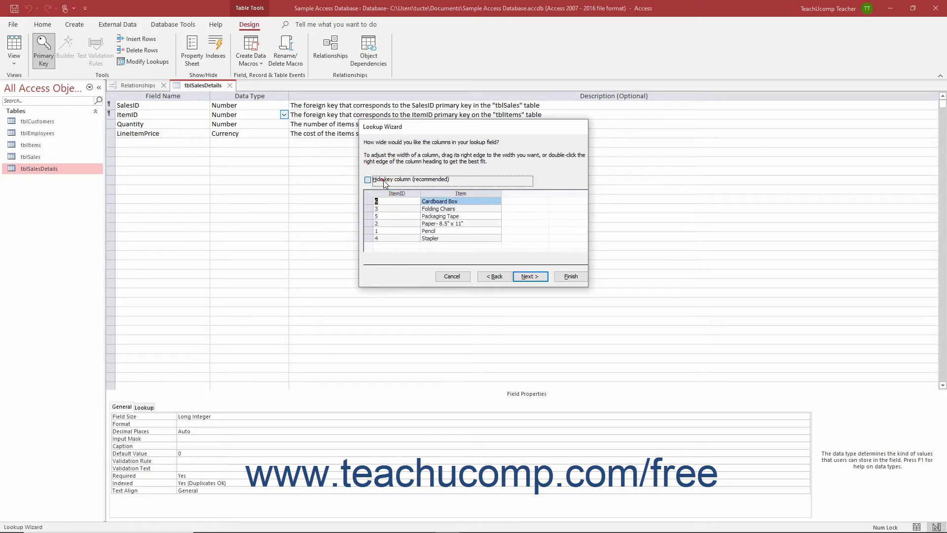
pyautogui.click(527, 278)
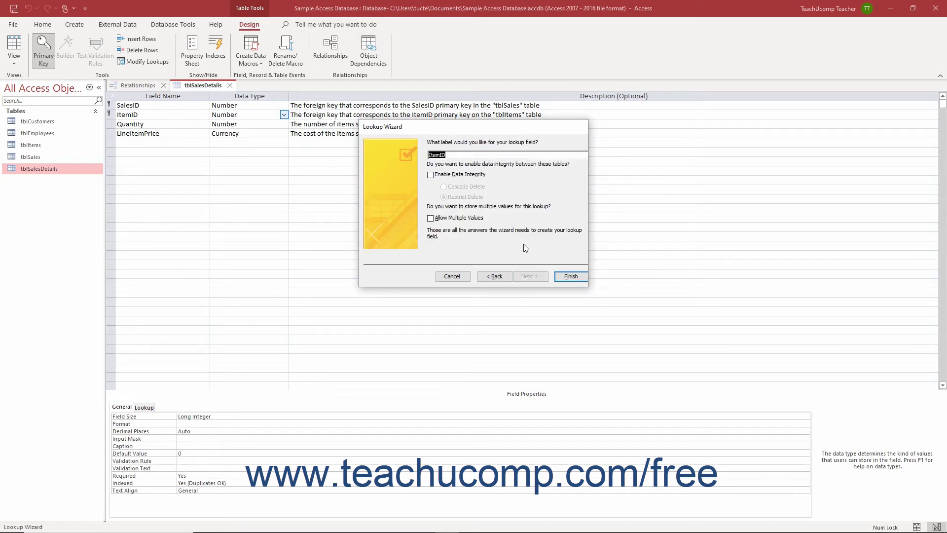
# Keep the ItemID label, enable data integrity with Restrict Delete, and finish the wizard.
pyautogui.click(475, 157)
pyautogui.click(431, 175)
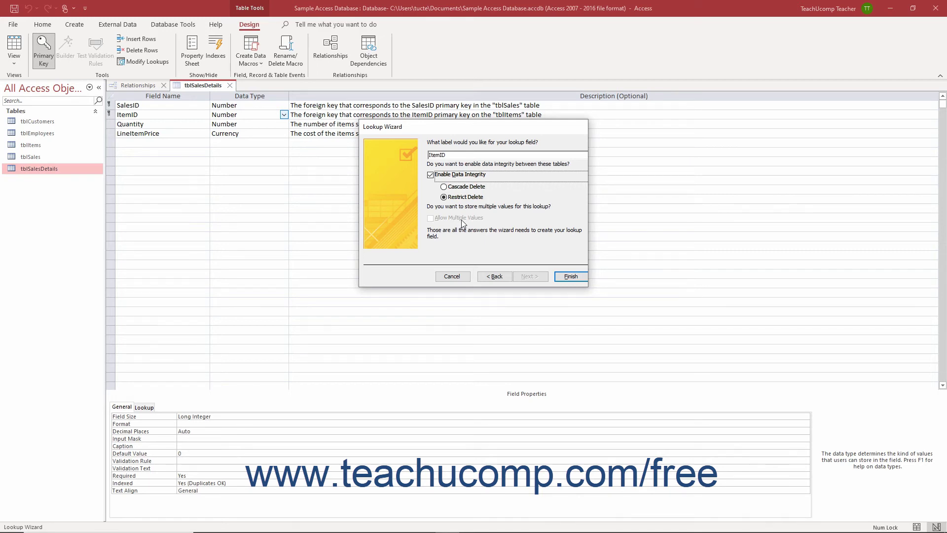
pyautogui.click(567, 276)
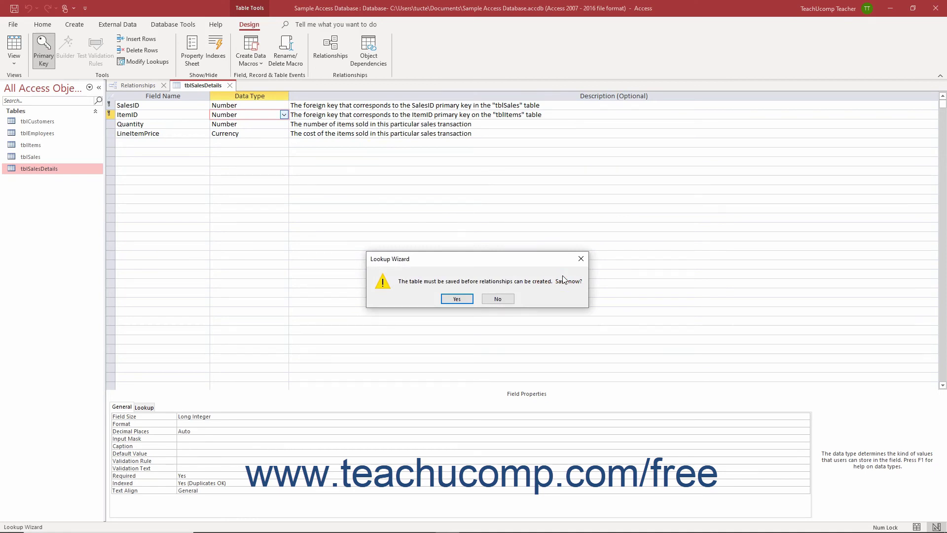
# Save tblSalesDetails, replacing the previously stored version of the table.
pyautogui.click(456, 299)
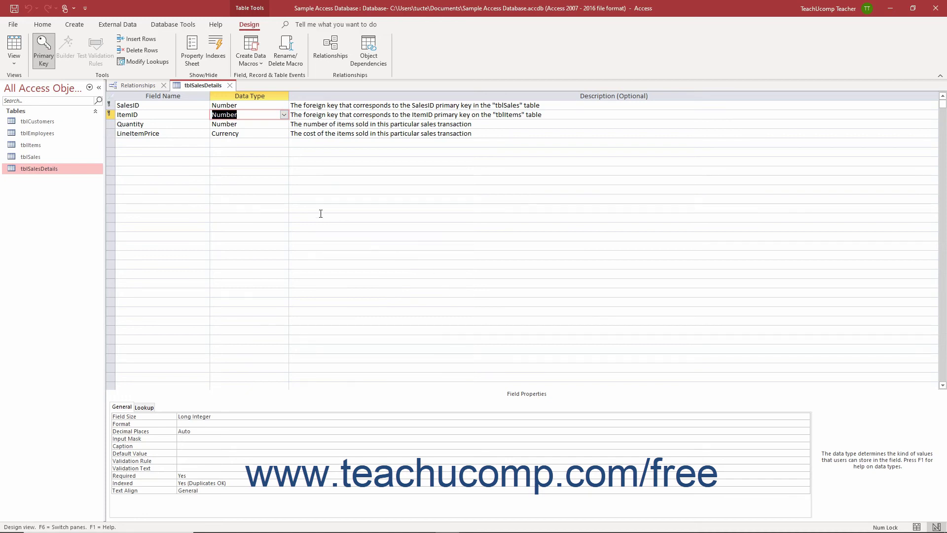
pyautogui.click(15, 9)
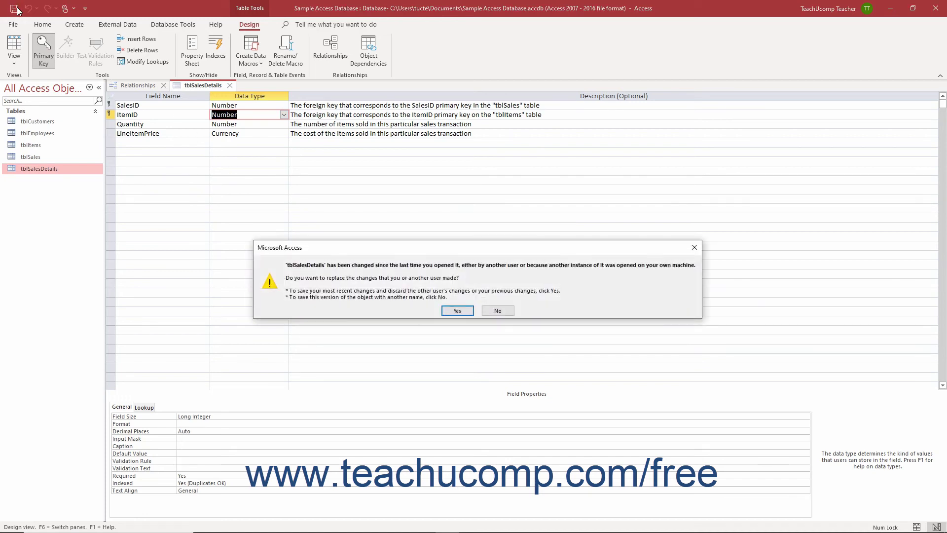
pyautogui.click(457, 311)
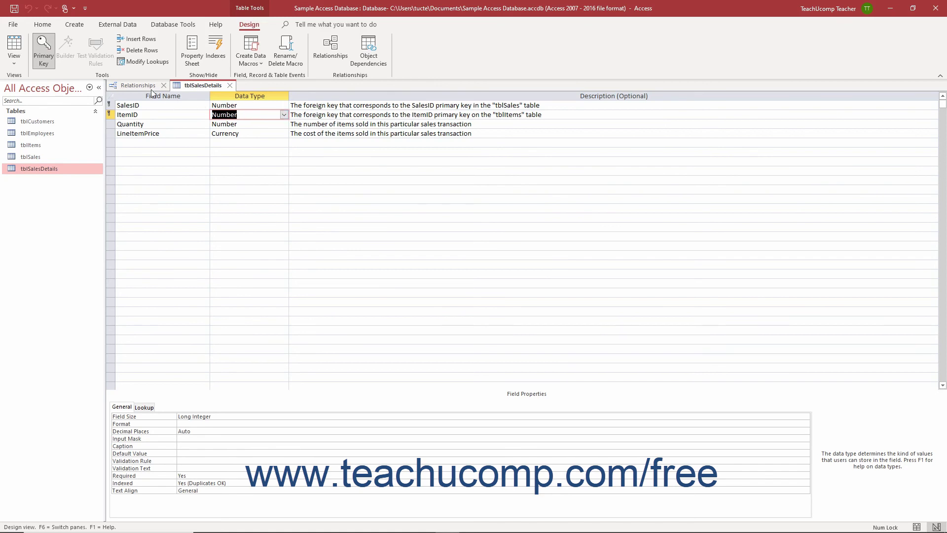
# Switch to Datasheet view and check ItemID lists items from Cardboard Box to Stapler.
pyautogui.click(7, 48)
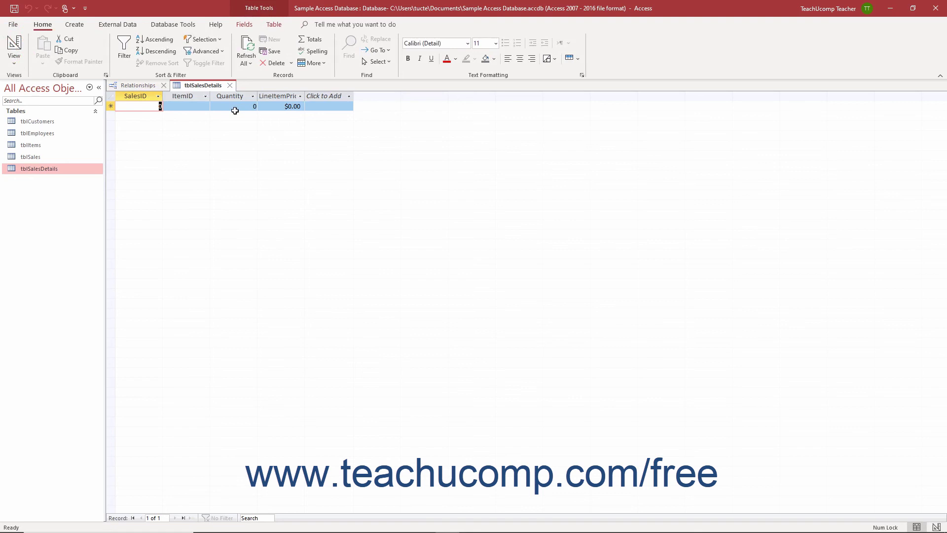
pyautogui.click(203, 105)
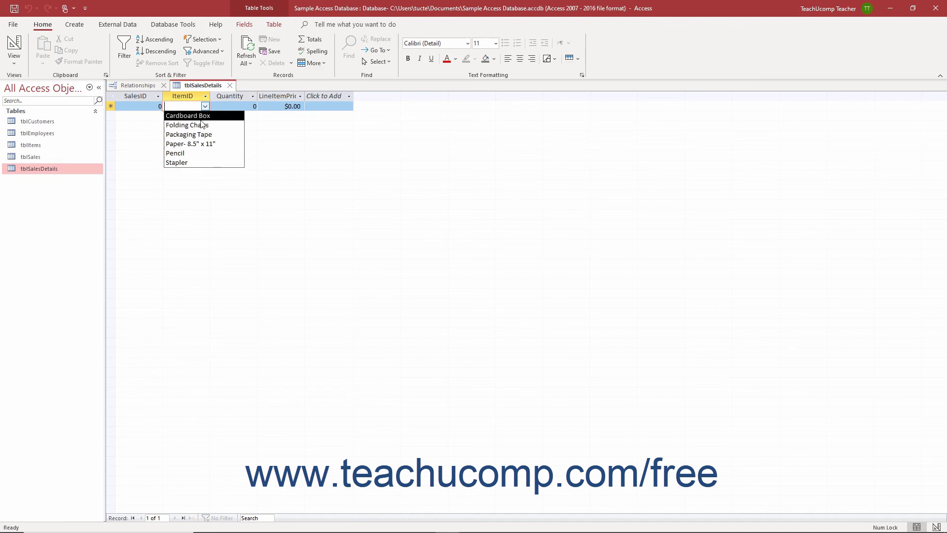
# Close the table, set the tblItems–tblSalesDetails join to Cascade Update Related Fields, and save.
pyautogui.click(229, 86)
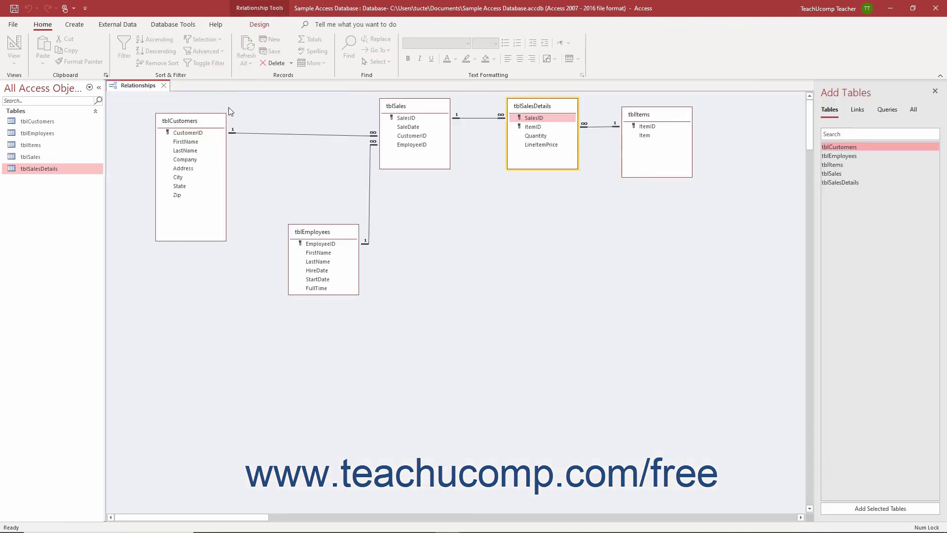
pyautogui.click(410, 226)
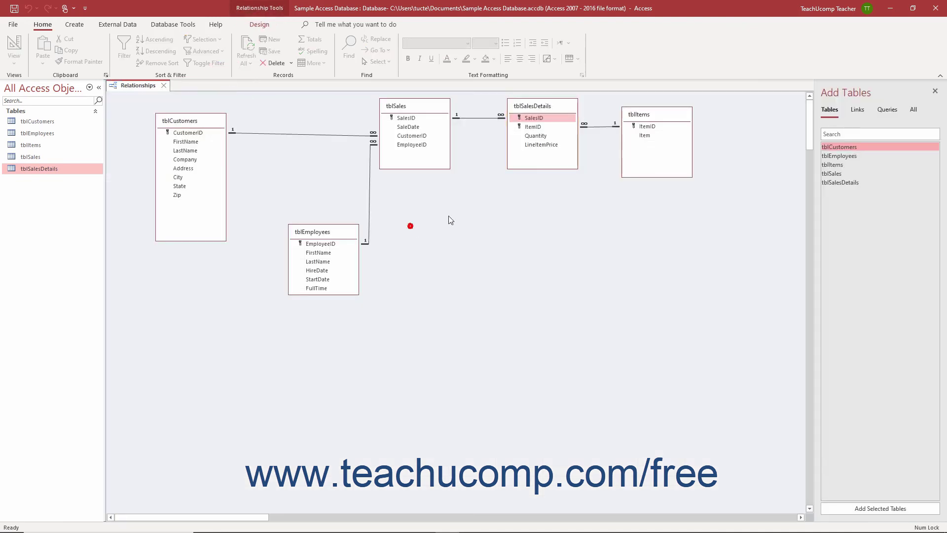
pyautogui.doubleClick(592, 126)
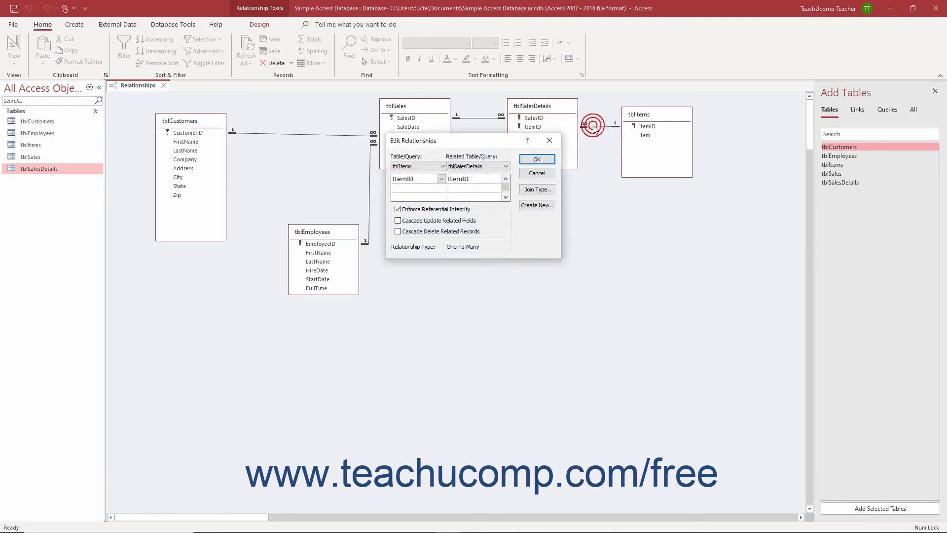
pyautogui.click(461, 221)
pyautogui.click(535, 160)
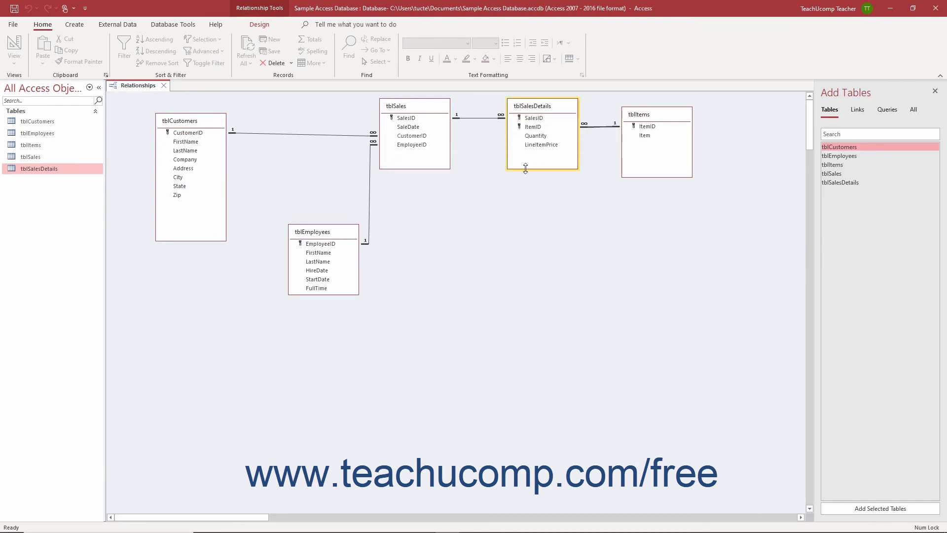
pyautogui.click(16, 12)
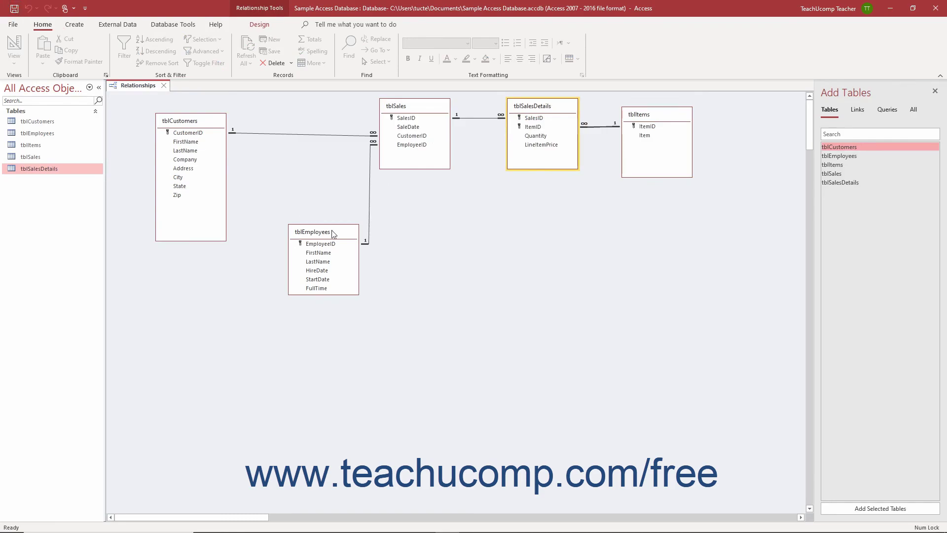